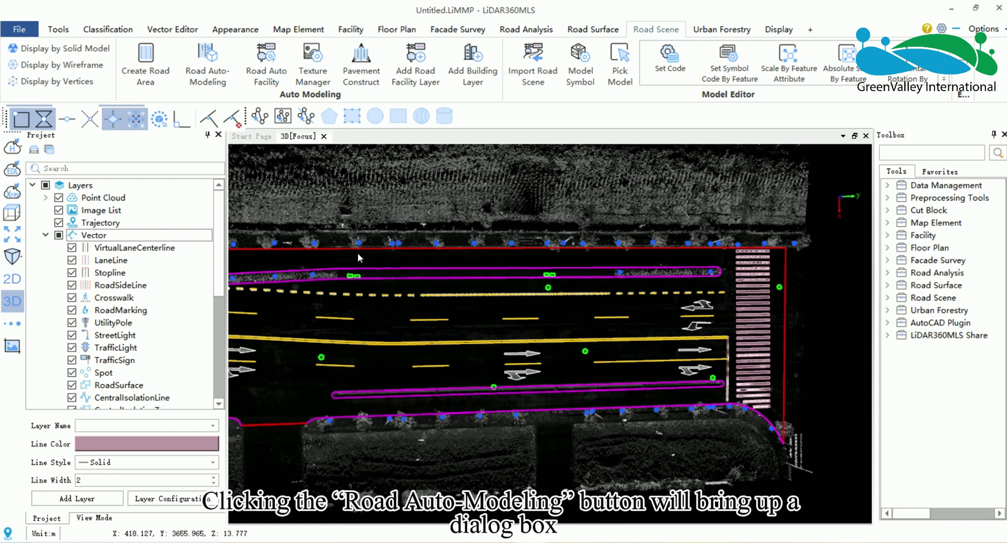
# Open the Road Auto-Modeling dialog and move it aside to expose the road area in the 3D view.
pyautogui.click(204, 75)
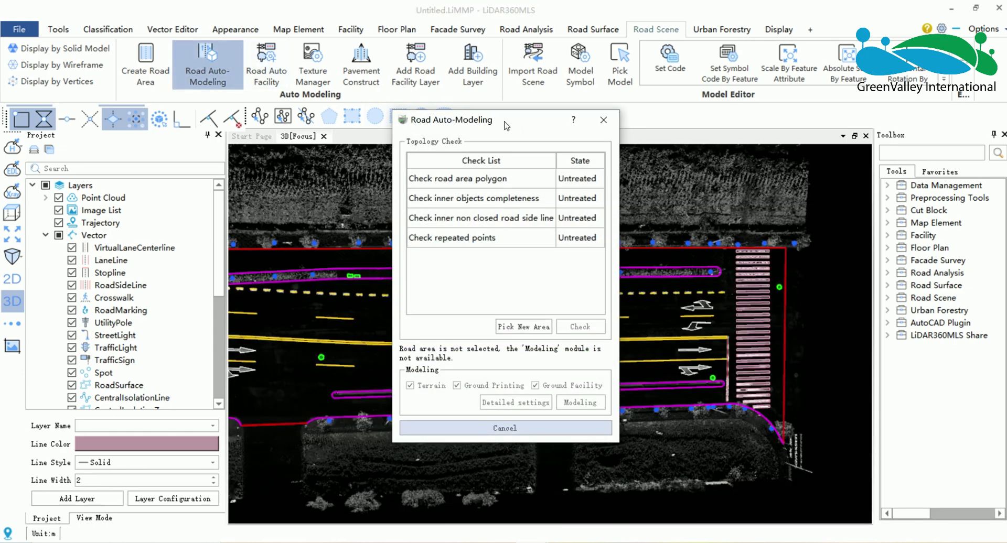
pyautogui.moveTo(505, 126); pyautogui.dragTo(759, 158)
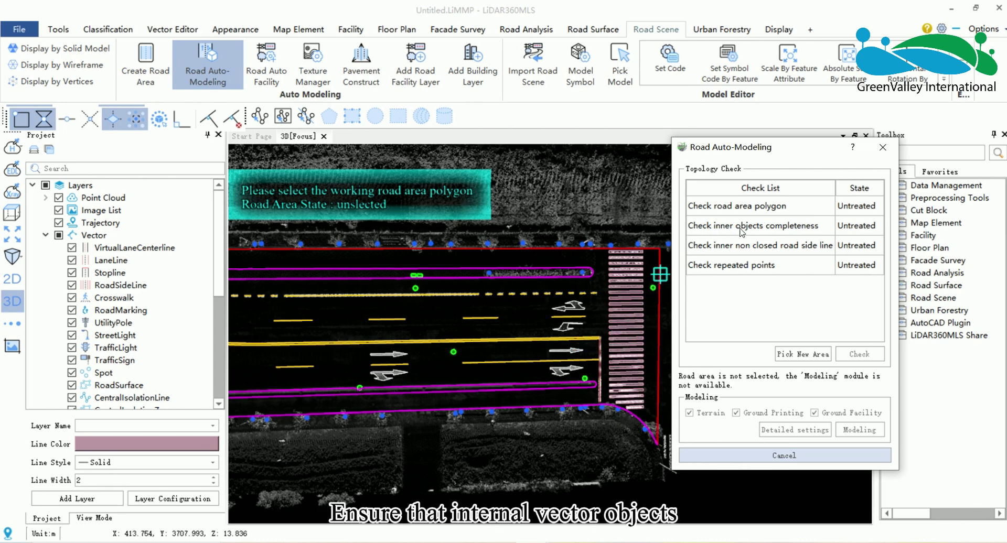
# Examine the vector objects, flower beds and road side lines within the road area polygon against the topology check list.
pyautogui.moveTo(414, 237); pyautogui.dragTo(565, 219, button='middle')
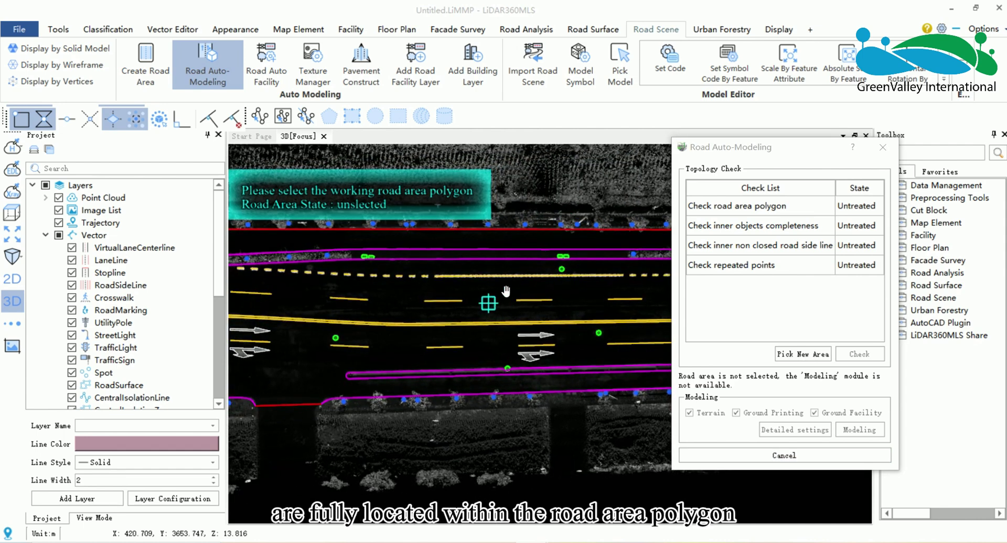
pyautogui.moveTo(485, 303); pyautogui.dragTo(519, 284, button='middle')
pyautogui.moveTo(601, 285); pyautogui.dragTo(488, 358, button='middle')
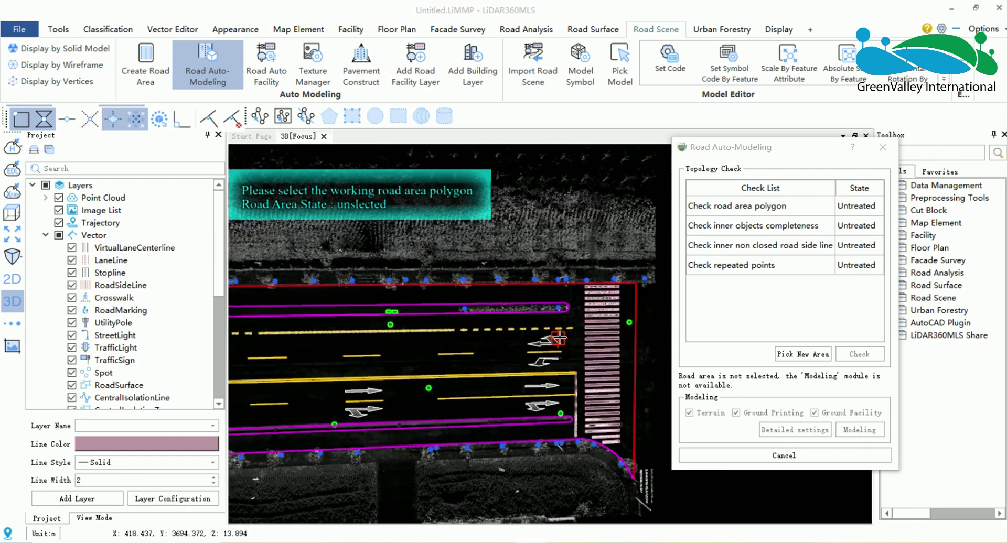
pyautogui.moveTo(562, 335); pyautogui.dragTo(595, 310, button='middle')
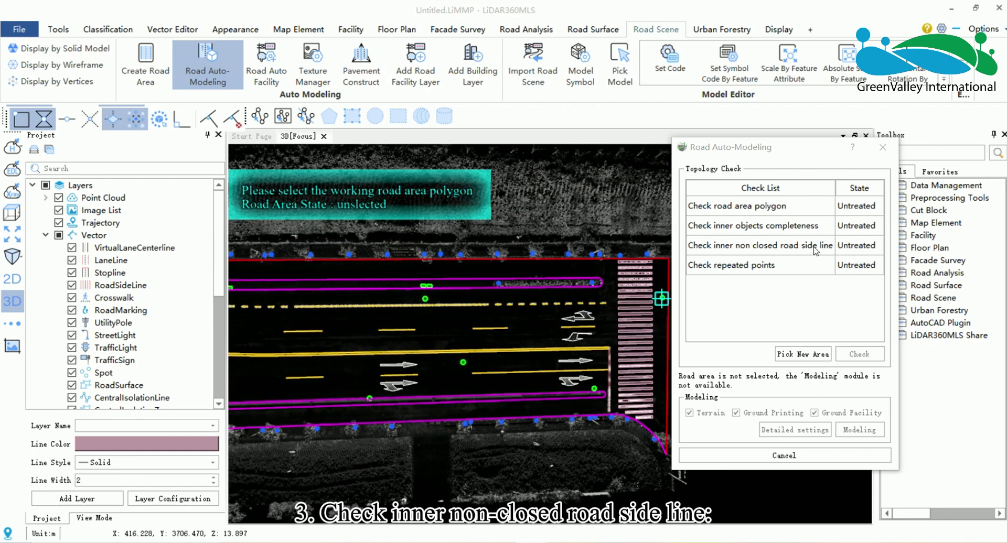
pyautogui.moveTo(367, 311); pyautogui.dragTo(493, 311, button='middle')
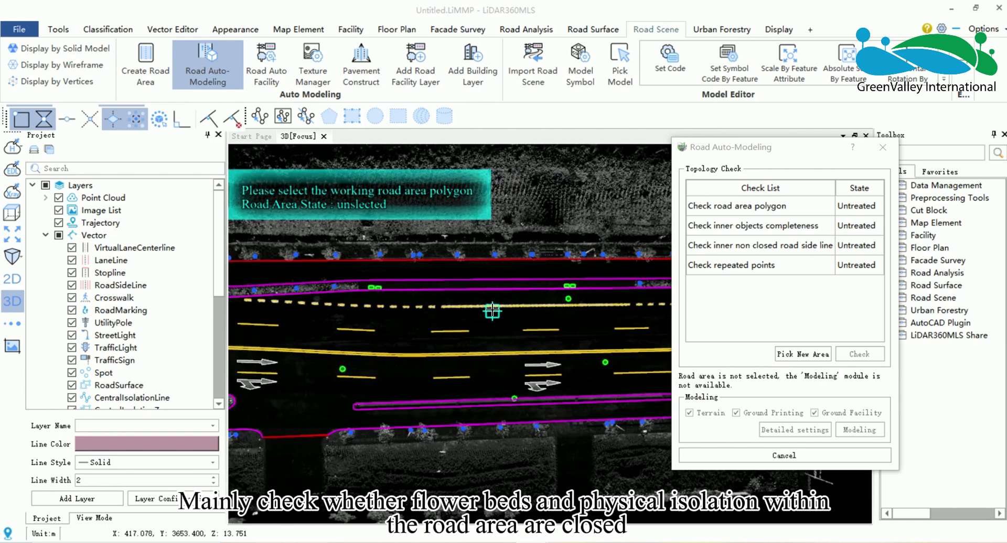
pyautogui.scroll(-2, 492, 310)
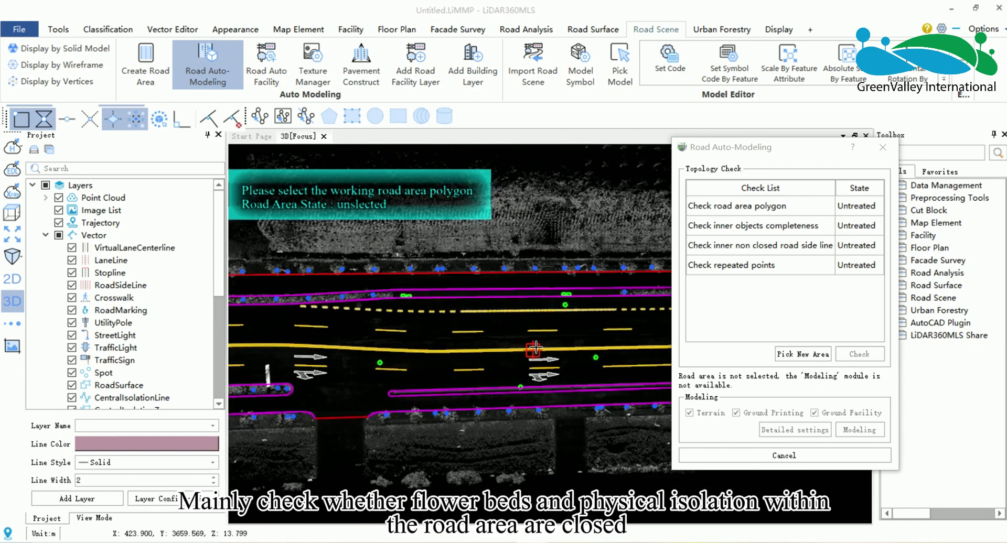
pyautogui.moveTo(536, 343); pyautogui.dragTo(414, 330, button='middle')
pyautogui.moveTo(524, 304); pyautogui.dragTo(539, 291, button='middle')
pyautogui.scroll(1, 430, 302)
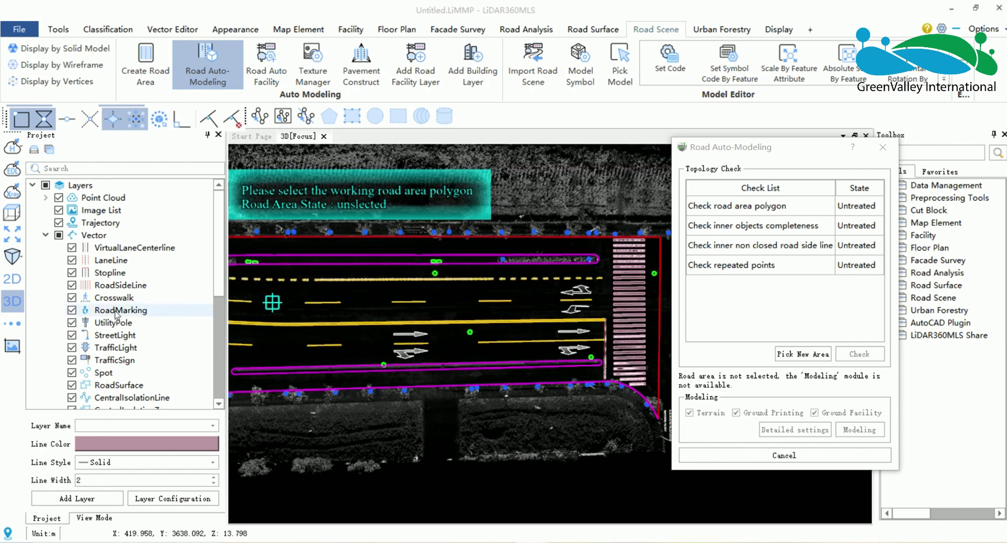
pyautogui.click(71, 286)
pyautogui.click(70, 286)
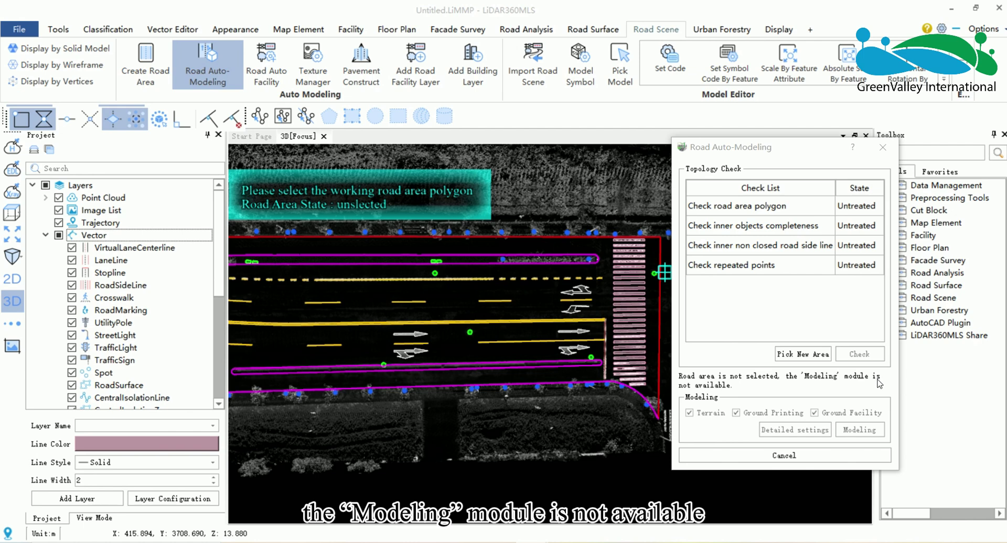
# Select the road area polygon by its boundary beside the crosswalk and run the topology check on it.
pyautogui.click(659, 311)
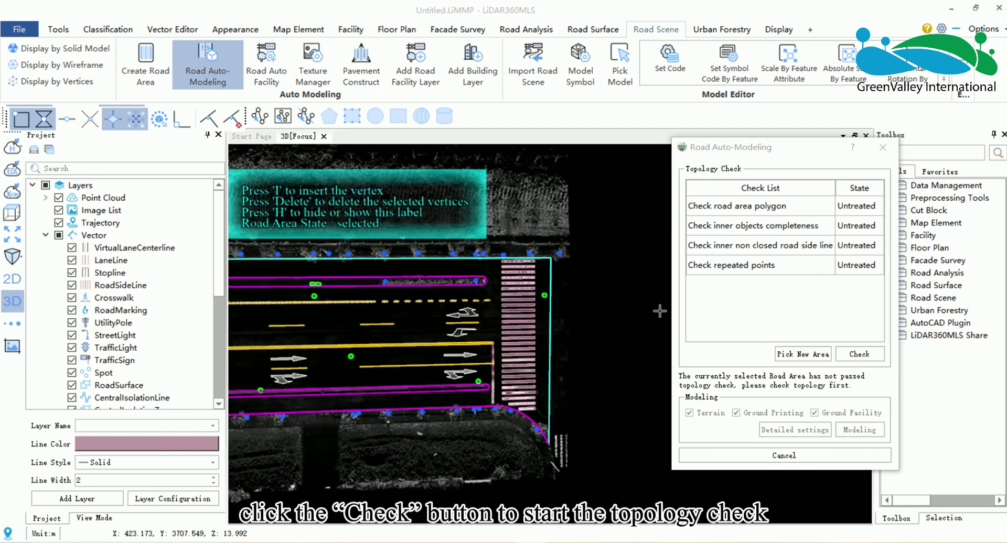
pyautogui.click(858, 354)
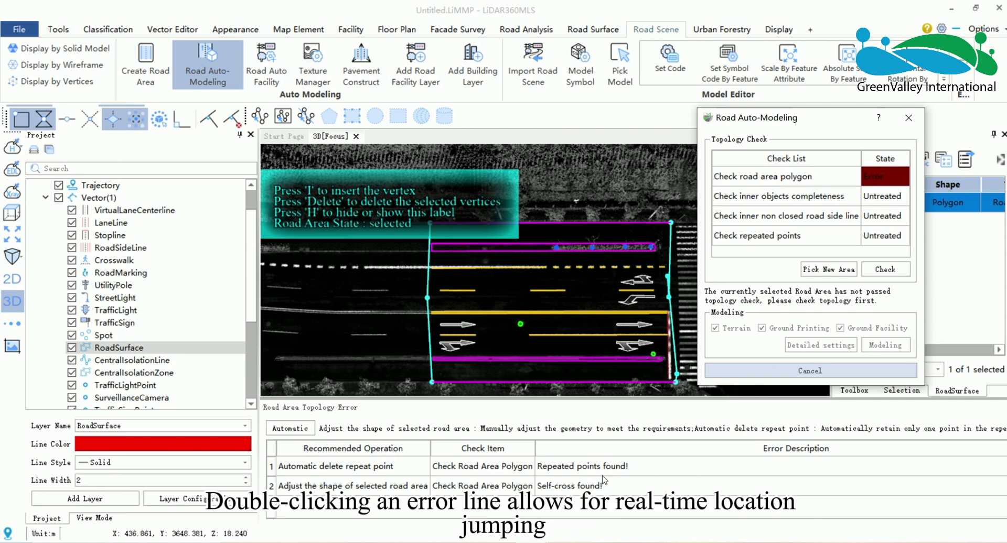
# Locate the road area polygon's repeated-points error, delete the repeated points automatically and rerun the topology check.
pyautogui.doubleClick(417, 468)
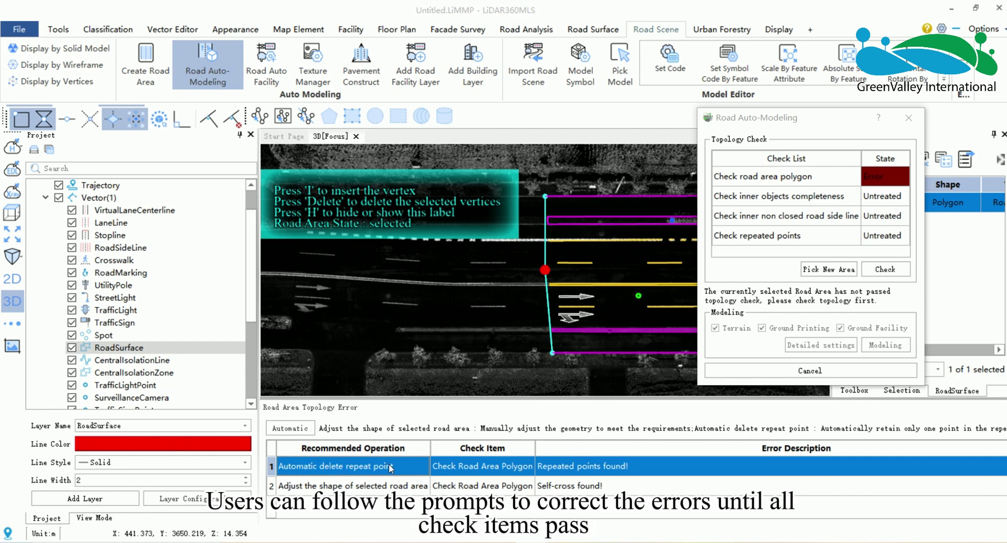
pyautogui.click(291, 428)
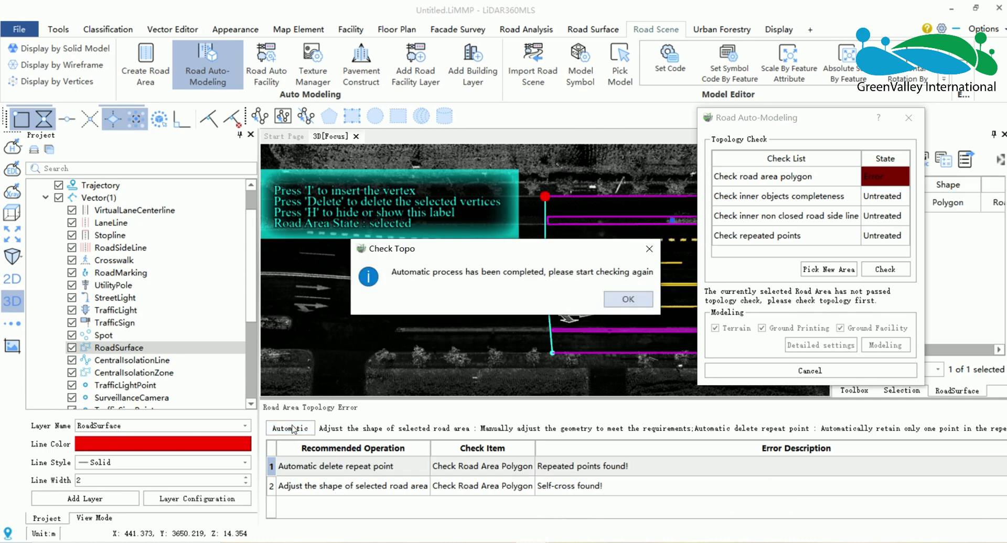
pyautogui.click(628, 300)
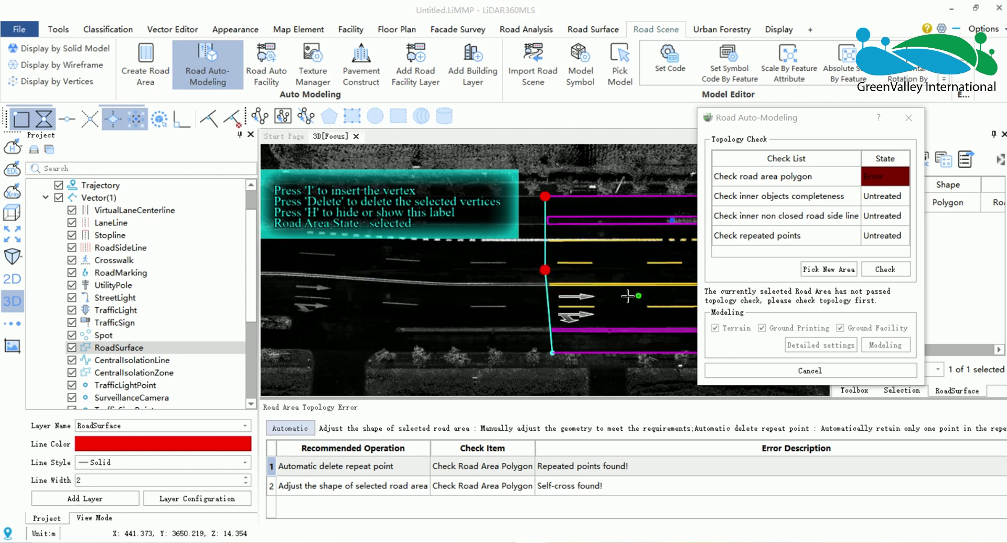
pyautogui.moveTo(631, 270); pyautogui.dragTo(539, 267, button='right')
pyautogui.click(888, 270)
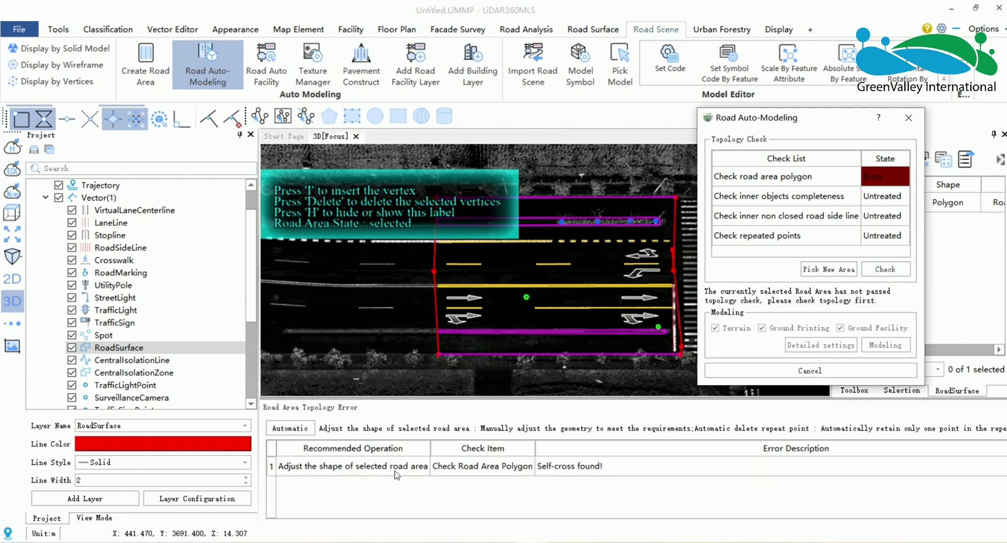
# Adjust the vertices at the self-crossing on the polygon edge beside the crosswalk and rerun the topology check.
pyautogui.click(278, 466)
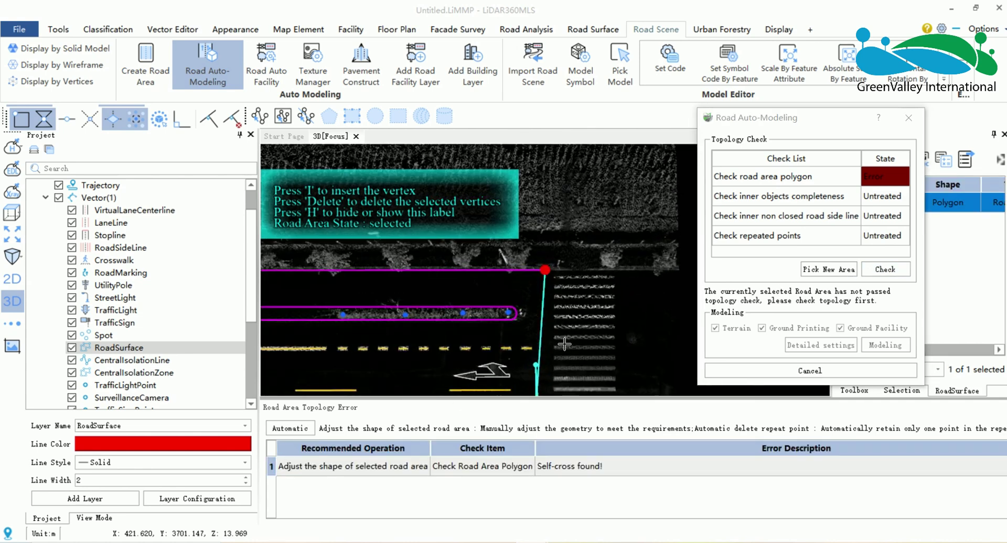
pyautogui.scroll(3, 564, 320)
pyautogui.moveTo(567, 316); pyautogui.dragTo(569, 242, button='right')
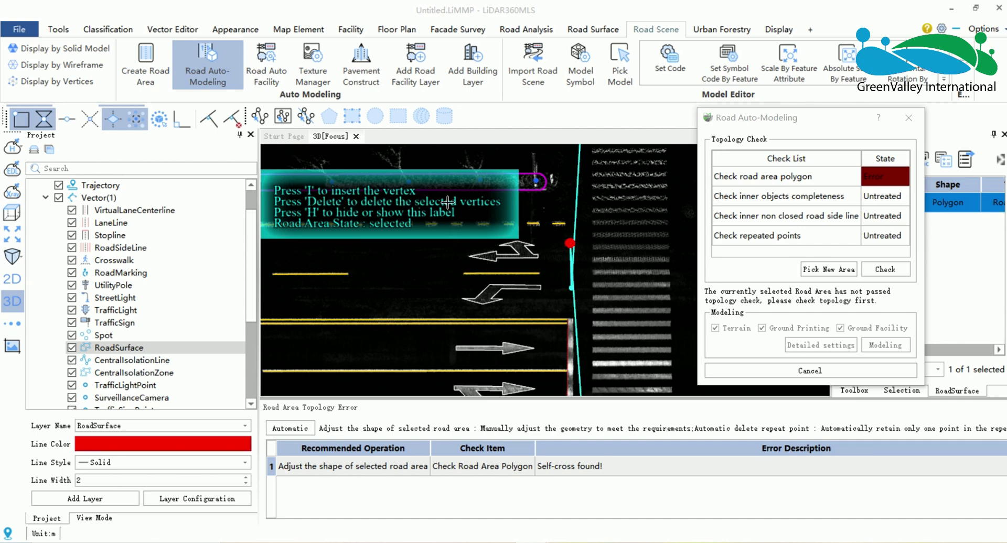
pyautogui.scroll(-2, 620, 254)
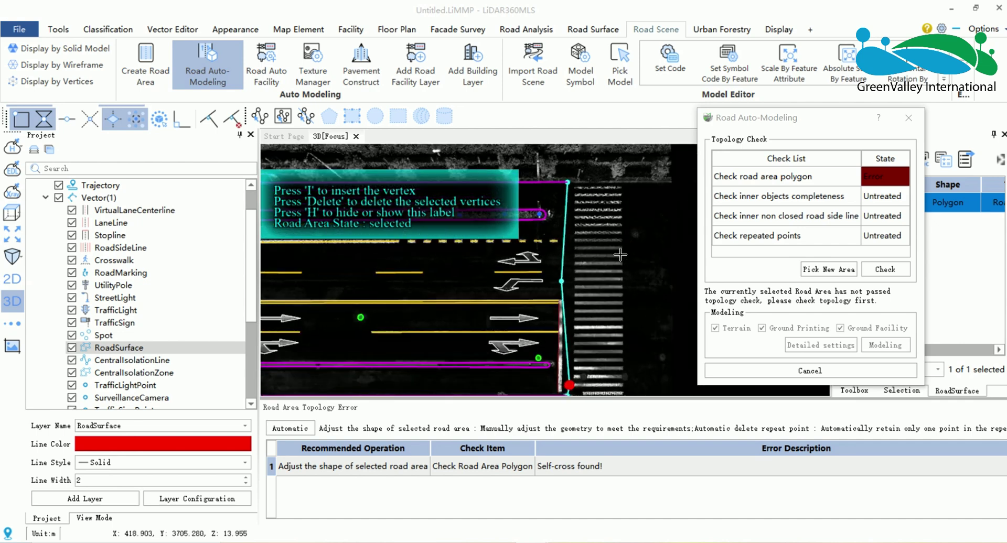
pyautogui.scroll(-2, 577, 254)
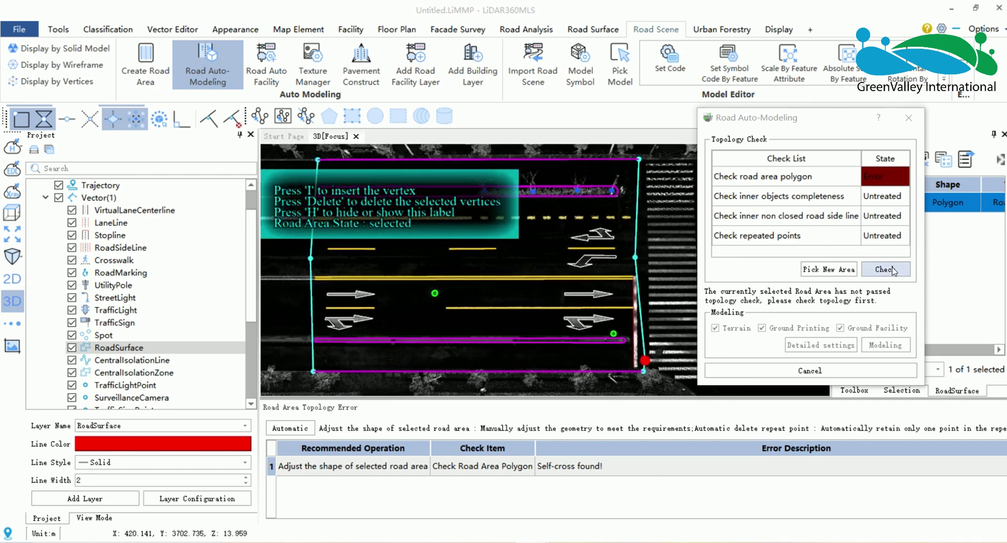
pyautogui.click(886, 270)
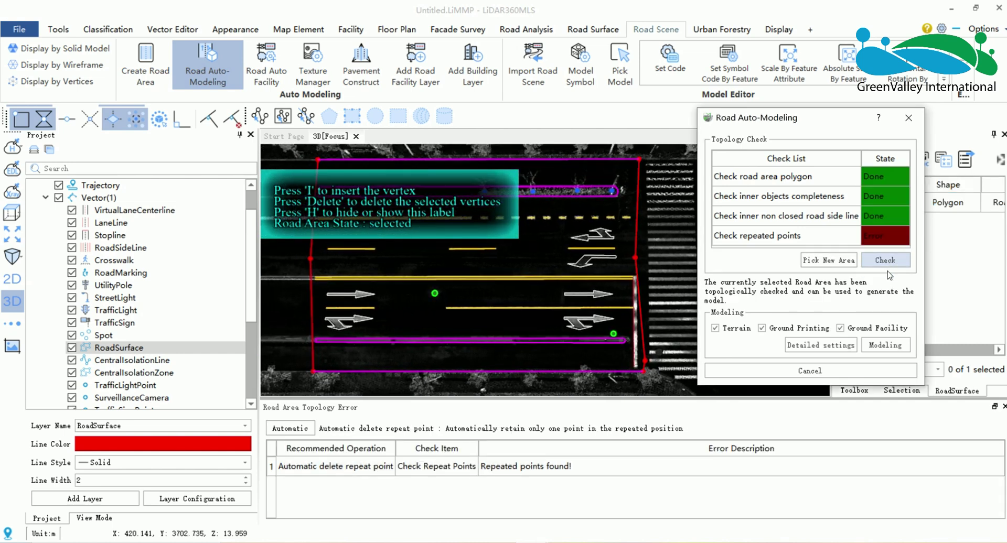
# Locate the Check Repeat Points error, delete the repeated points automatically and rerun the topology check.
pyautogui.click(822, 236)
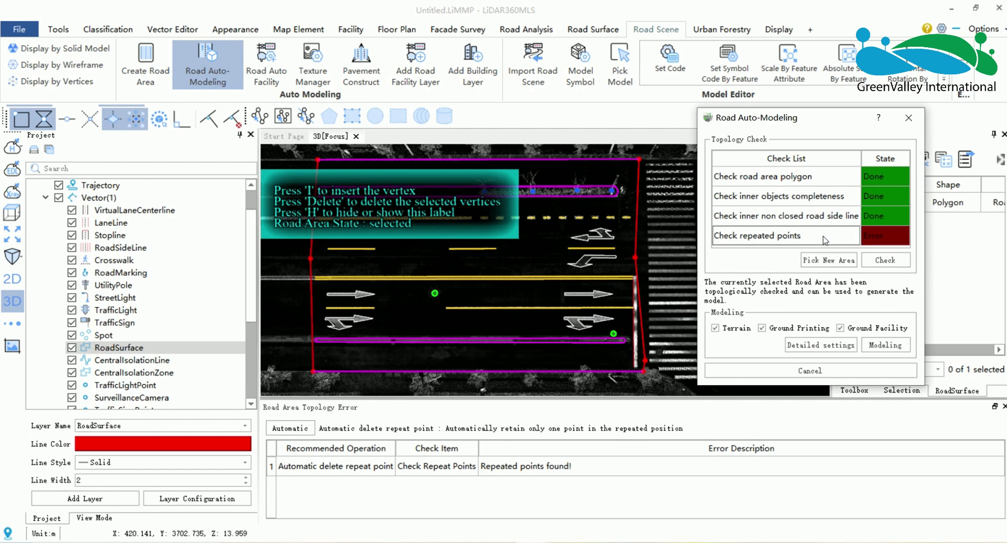
pyautogui.click(601, 473)
pyautogui.scroll(5, 553, 265)
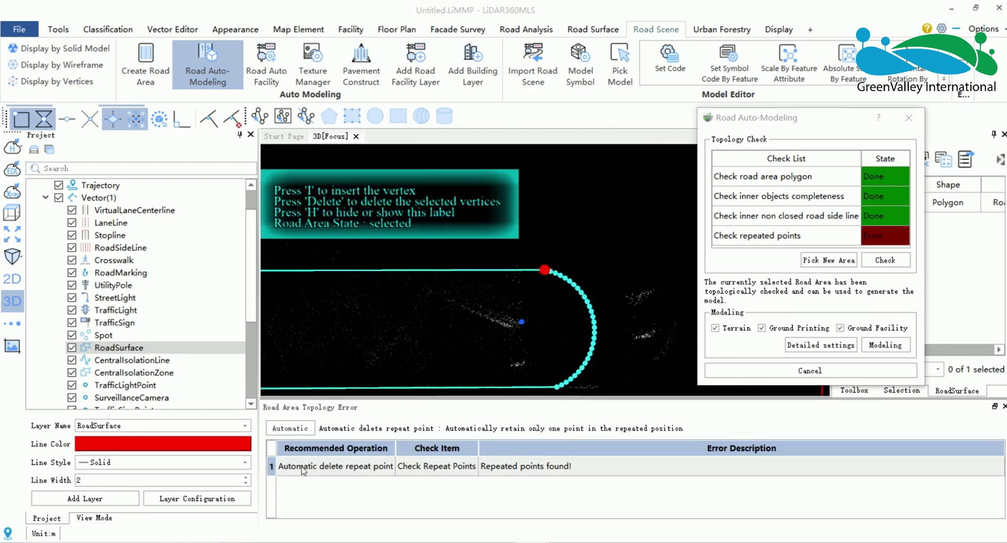
pyautogui.click(290, 429)
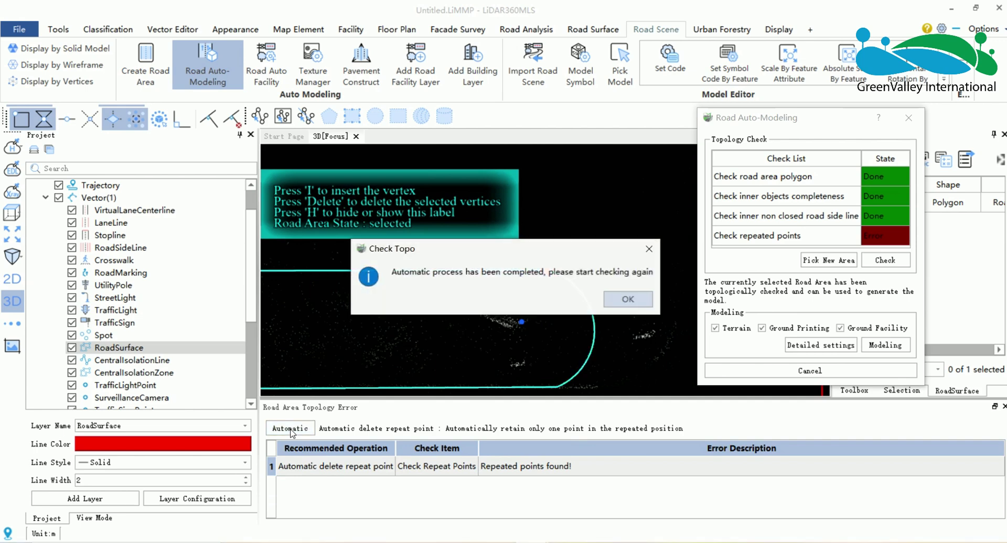
pyautogui.click(634, 299)
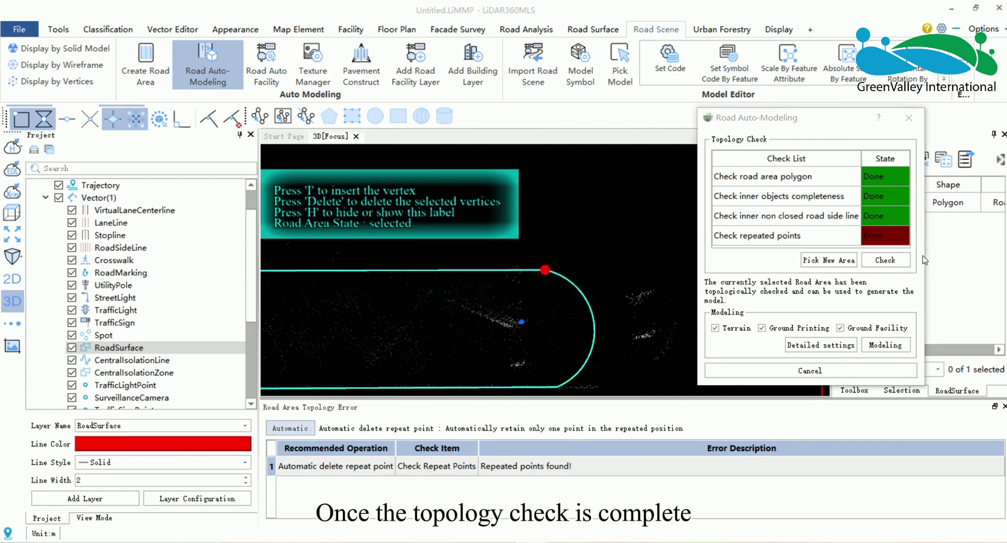
pyautogui.click(896, 261)
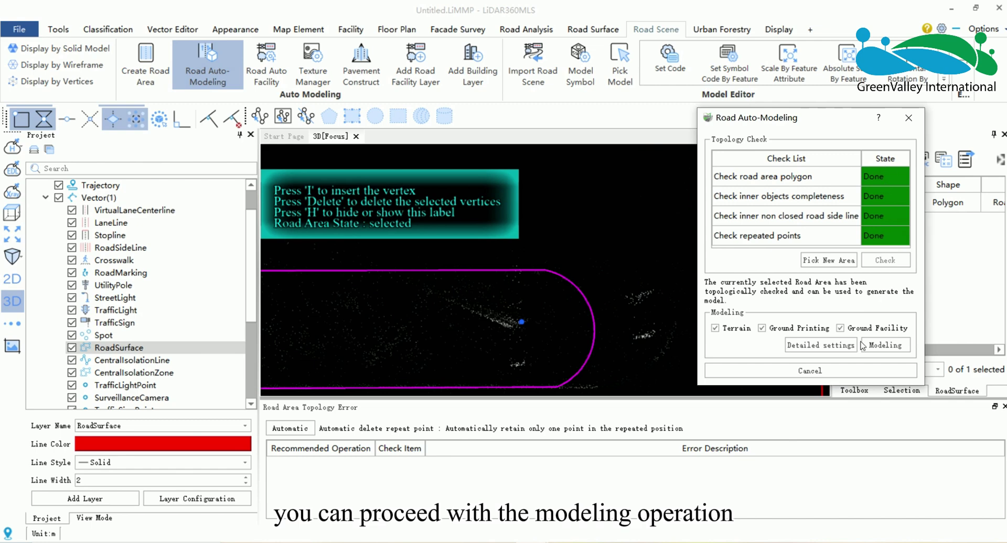
# Switch to the other open LiDAR360MLS project window containing the road area with the crosswalk.
pyautogui.click(534, 542)
pyautogui.click(455, 508)
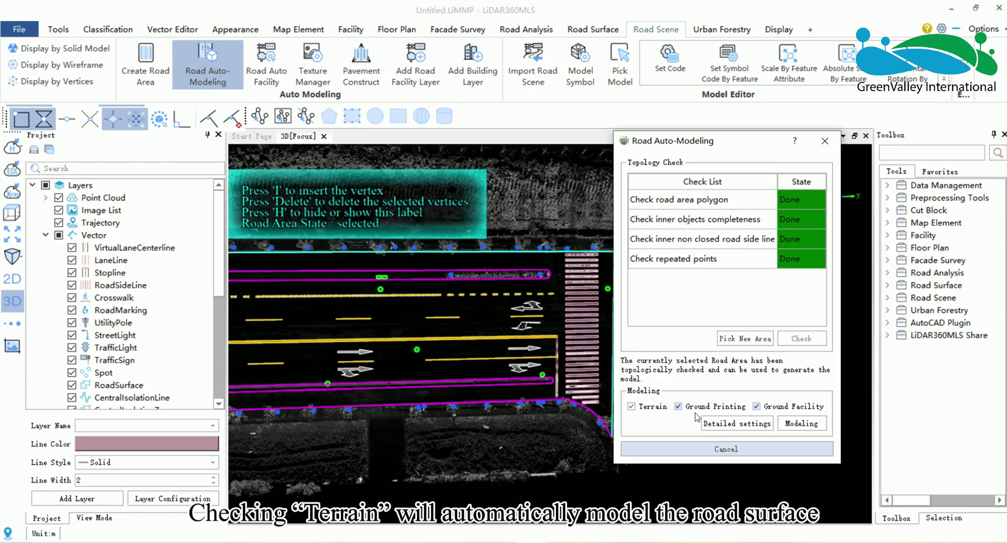
# Review the detailed modeling settings for terrain, ground printing and ground facilities, and compare them with the objects on the road.
pyautogui.click(634, 408)
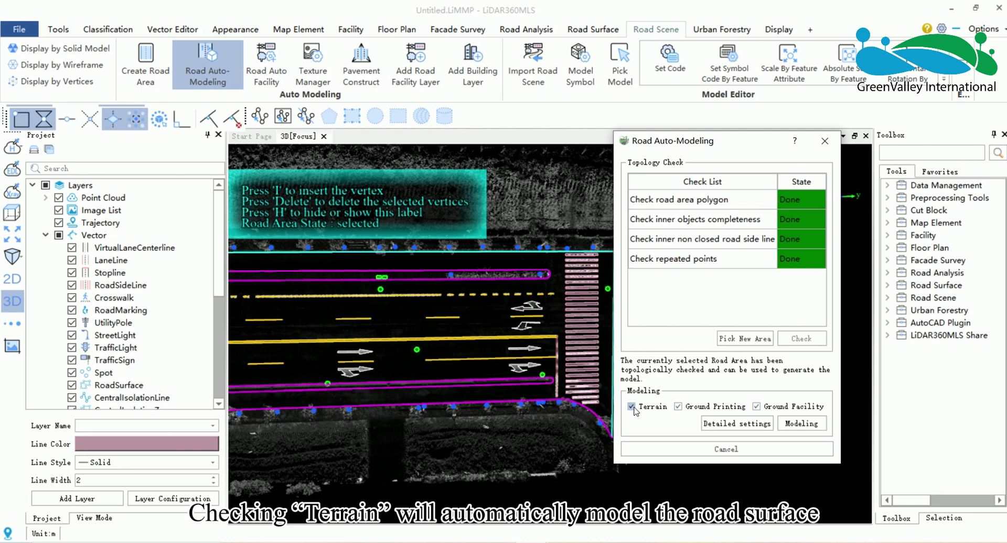
pyautogui.click(736, 423)
pyautogui.moveTo(722, 205); pyautogui.dragTo(472, 213)
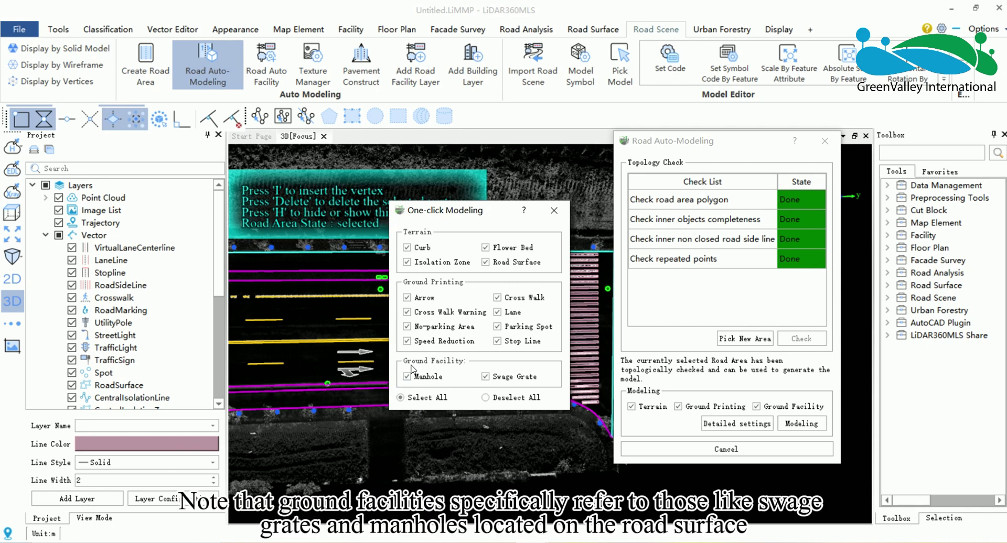
pyautogui.click(554, 211)
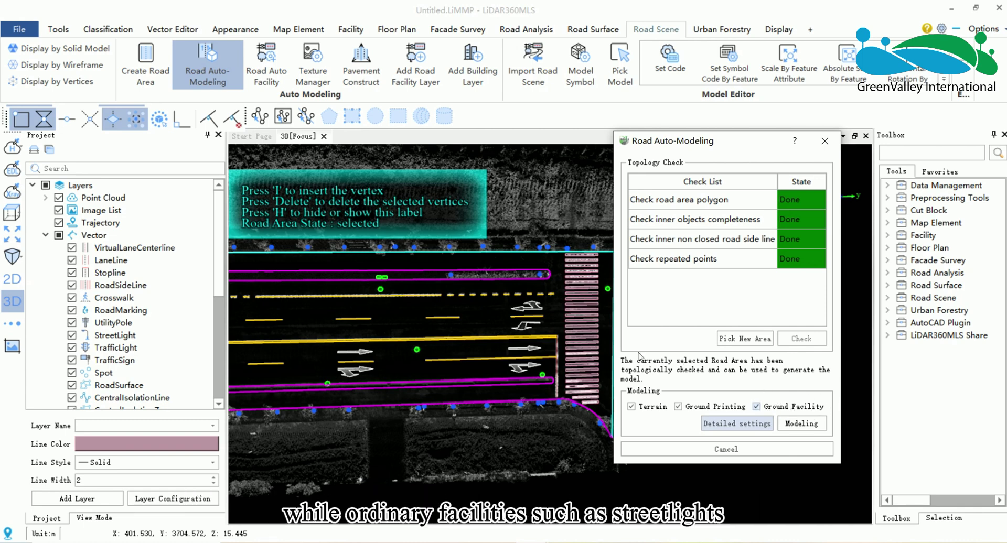
pyautogui.scroll(3, 542, 272)
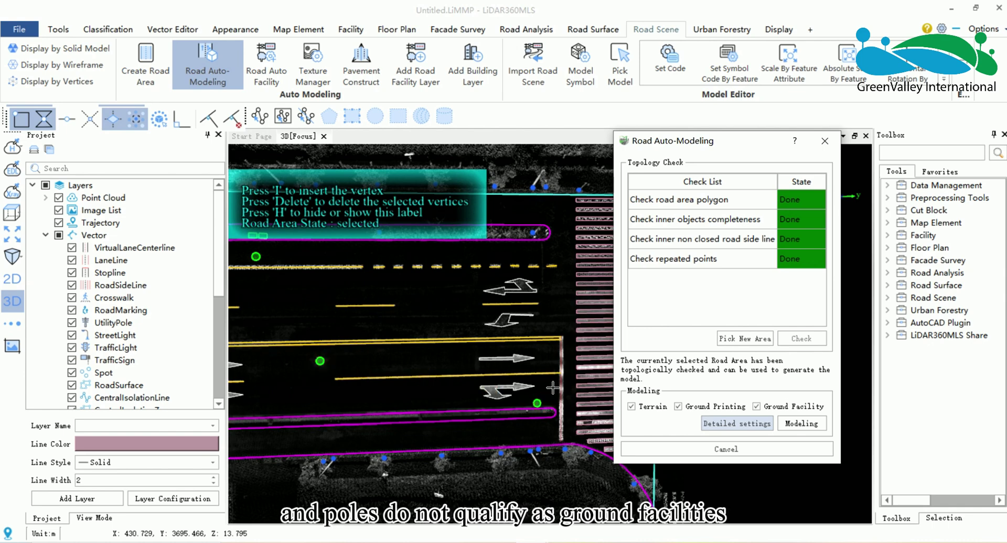
pyautogui.scroll(-2, 563, 363)
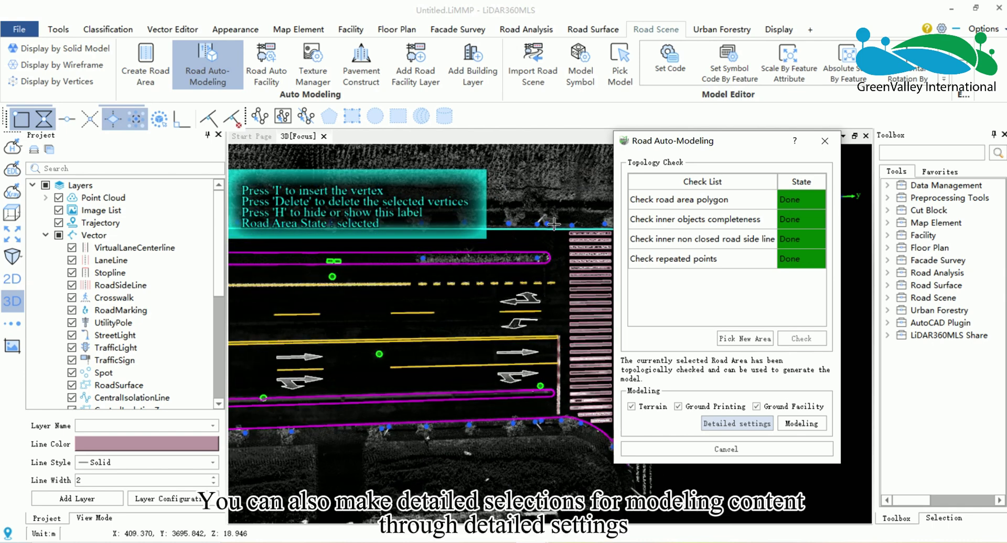
# Try excluding Arrow, Lane, No-parking Area and Manhole in the detailed modeling settings, and restore the full selection.
pyautogui.click(737, 424)
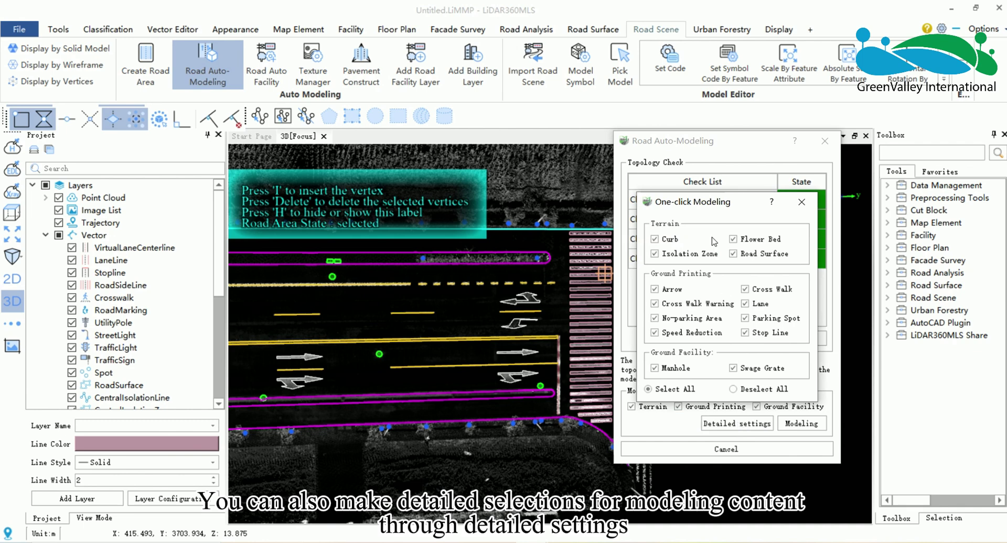
pyautogui.moveTo(713, 202); pyautogui.dragTo(492, 197)
pyautogui.click(433, 283)
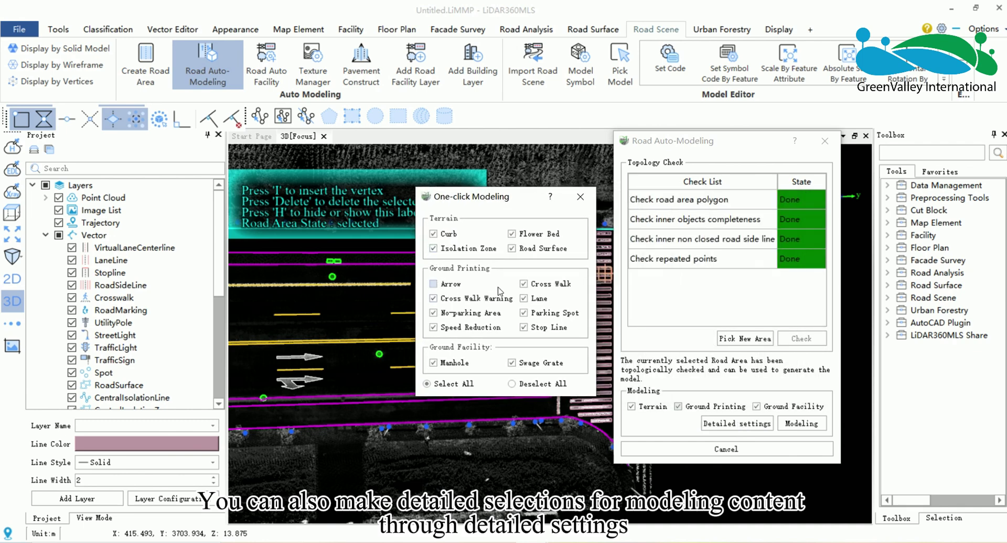
pyautogui.click(523, 299)
pyautogui.click(433, 312)
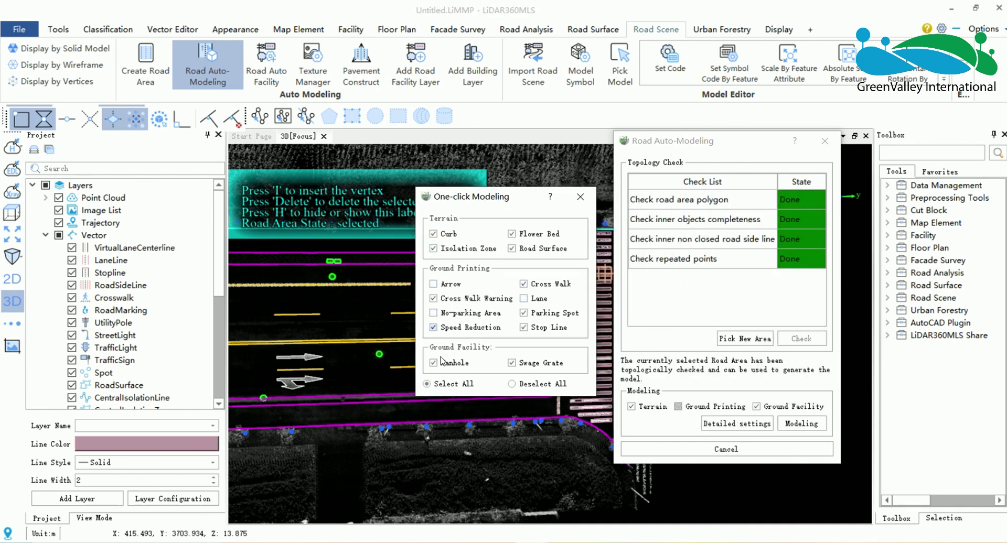
pyautogui.click(433, 363)
pyautogui.click(511, 384)
pyautogui.click(429, 384)
pyautogui.click(580, 196)
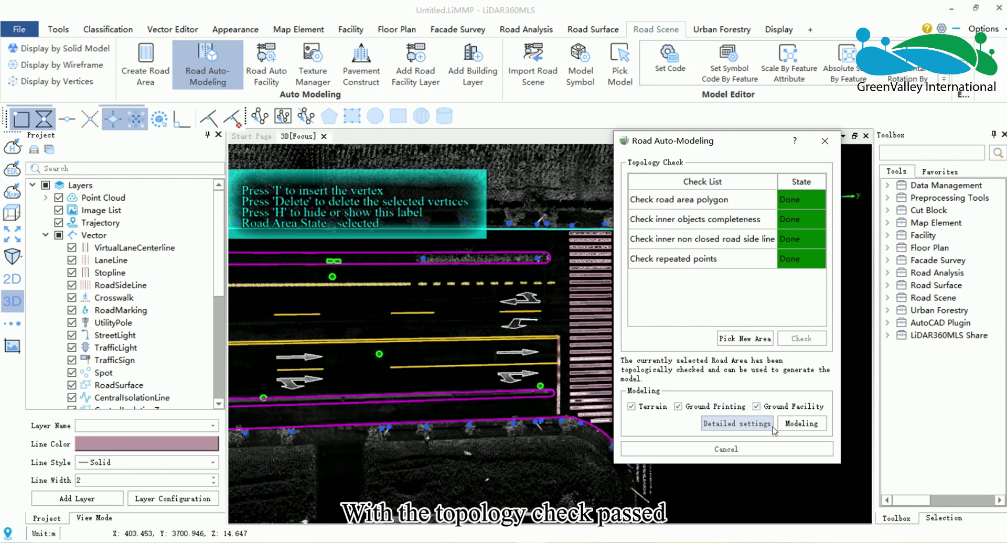
# Generate the terrain, ground printing and ground facility models, and expand the Road Scene layers before closing the modeling dialog.
pyautogui.click(801, 424)
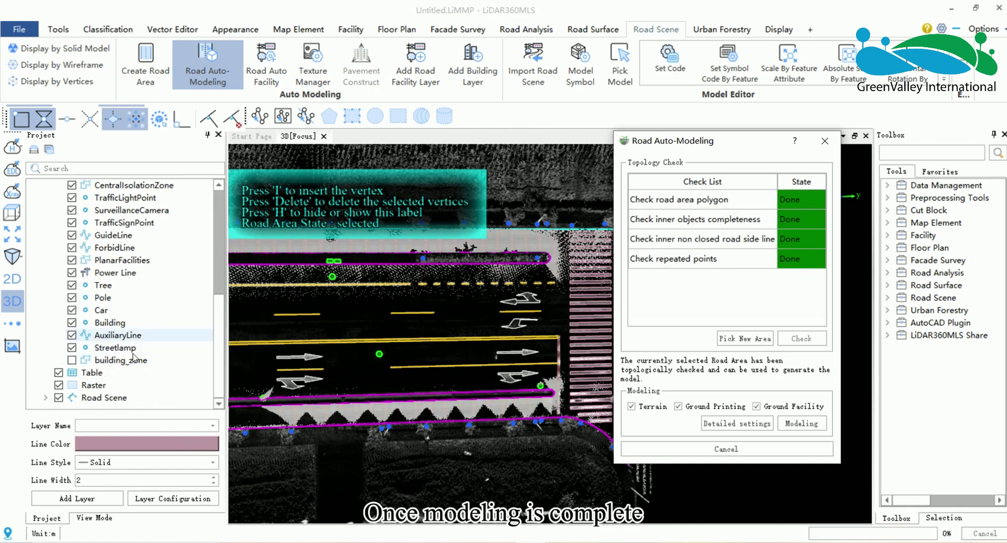
pyautogui.click(46, 398)
pyautogui.scroll(-3, 100, 346)
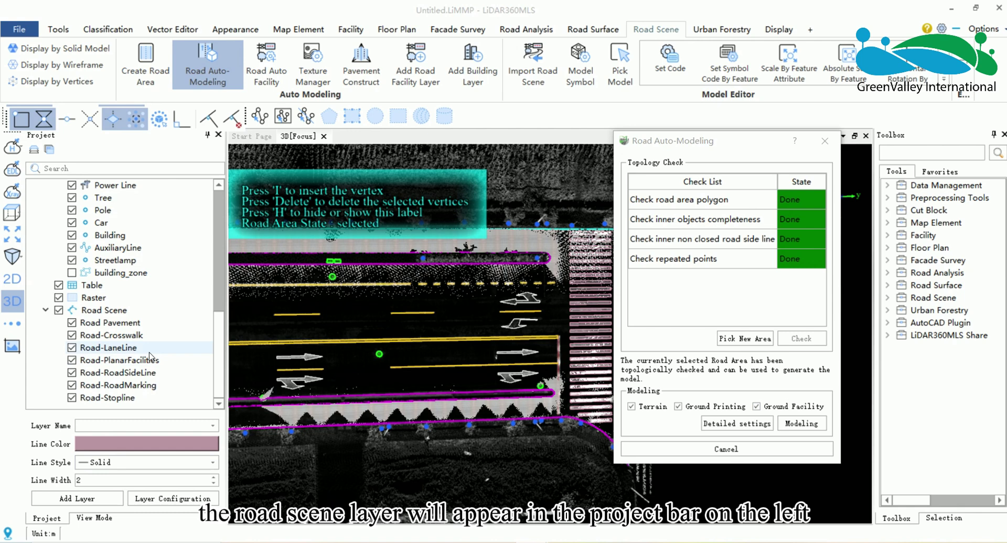
pyautogui.click(124, 311)
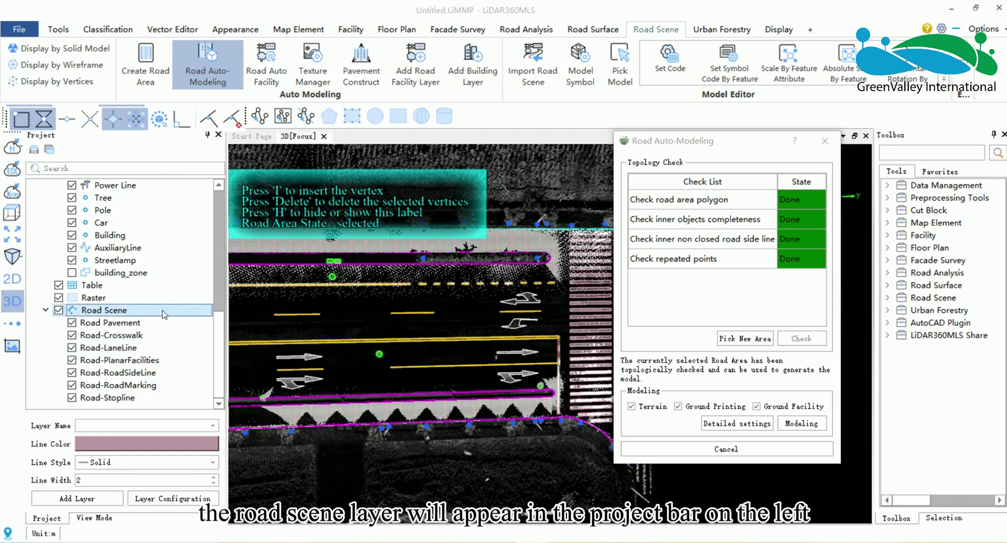
pyautogui.click(829, 140)
# Collapse the Vector layer group and hide the Point Cloud layer to display the whole generated road model.
pyautogui.scroll(5, 48, 238)
pyautogui.click(46, 236)
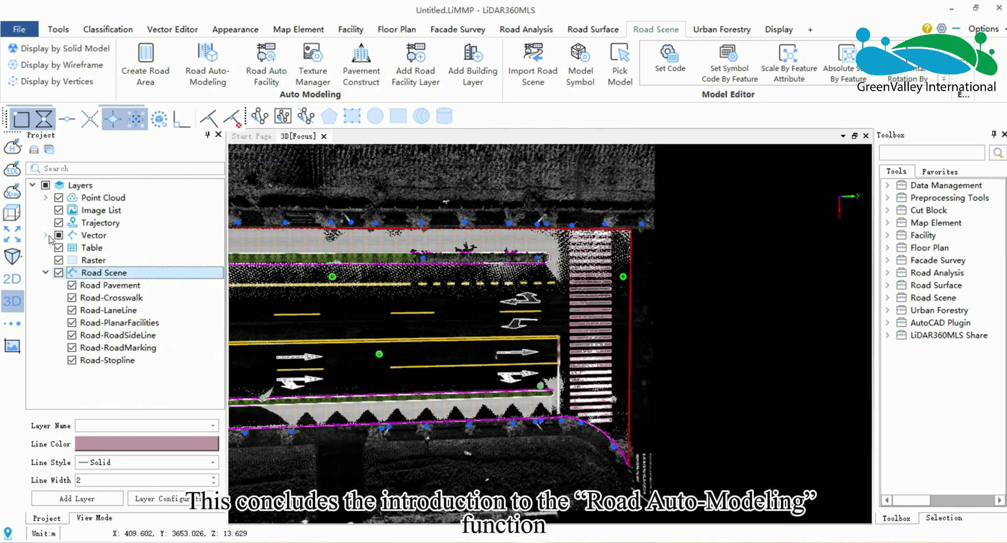
pyautogui.click(57, 198)
pyautogui.moveTo(403, 286); pyautogui.dragTo(699, 290, button='middle')
pyautogui.scroll(-1, 622, 292)
pyautogui.scroll(-2, 622, 291)
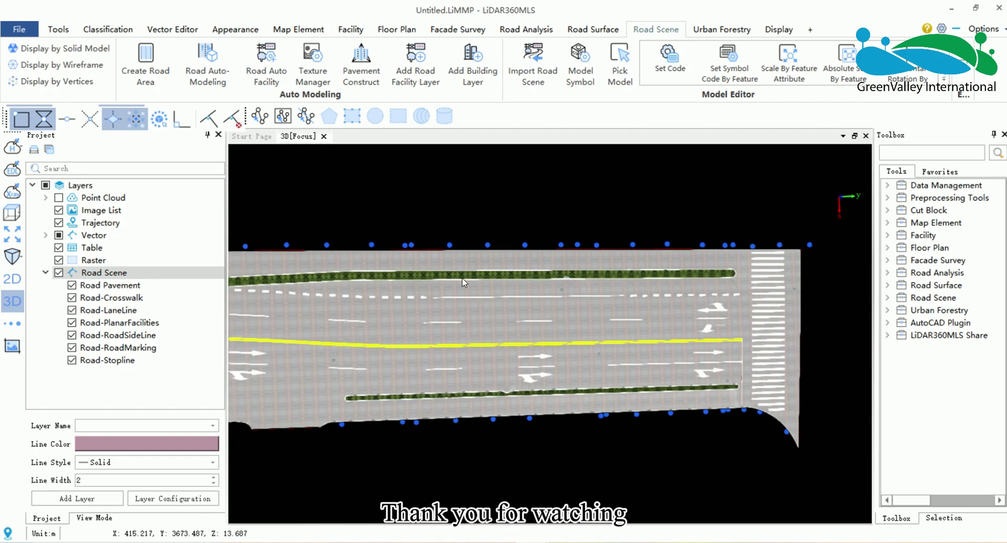